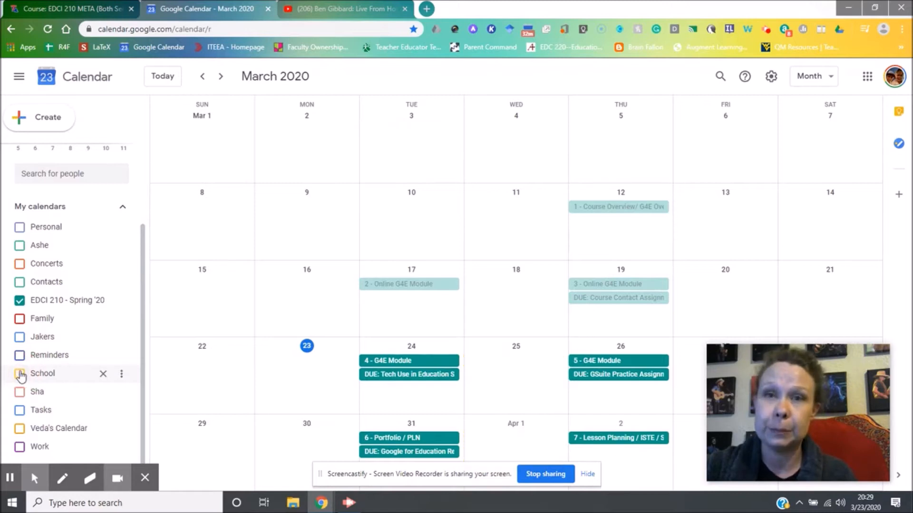
scroll(51, 354, "up", 3)
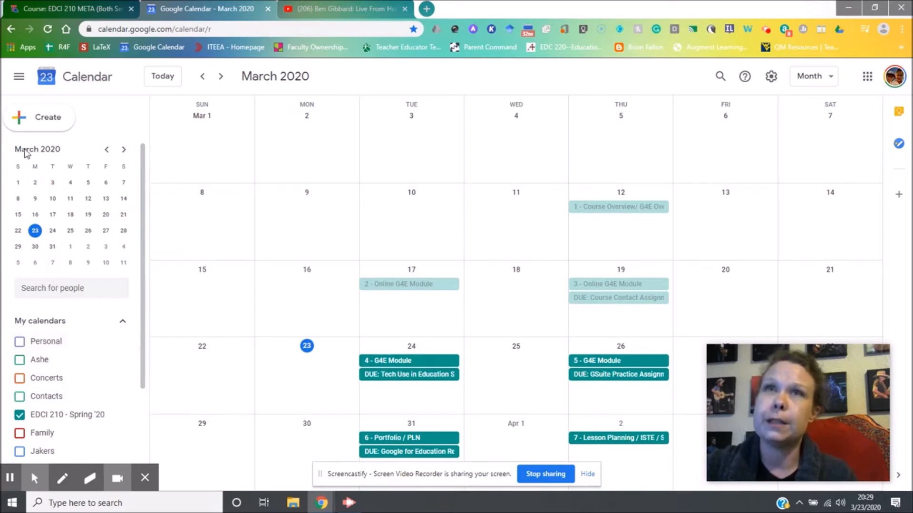
left_click(30, 121)
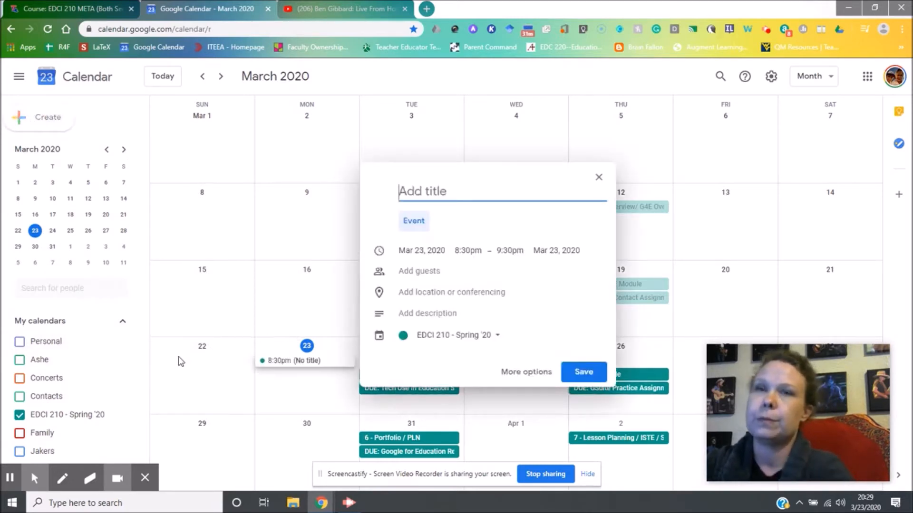
left_click(297, 335)
- Start a new calendar under the other calendars and name it "FAKE School Calendar"
scroll(53, 342, "down", 3)
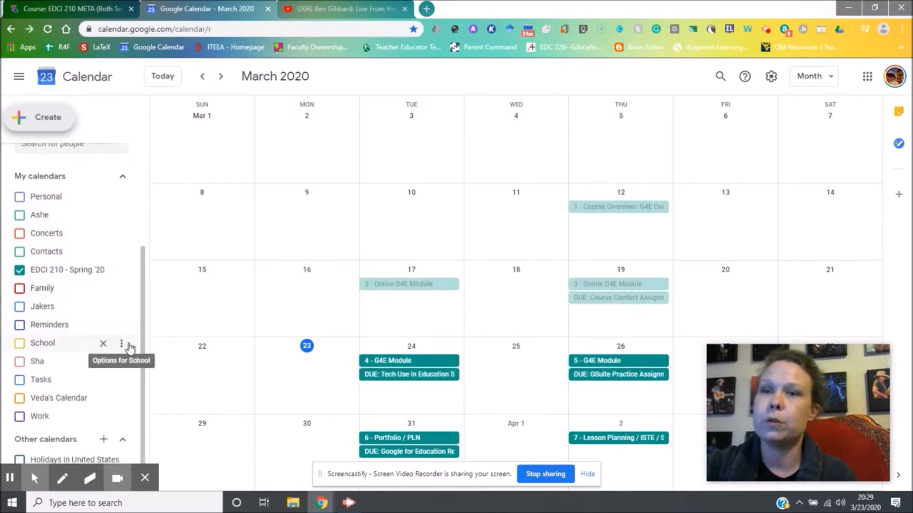
scroll(87, 300, "up", 1)
scroll(102, 313, "down", 1)
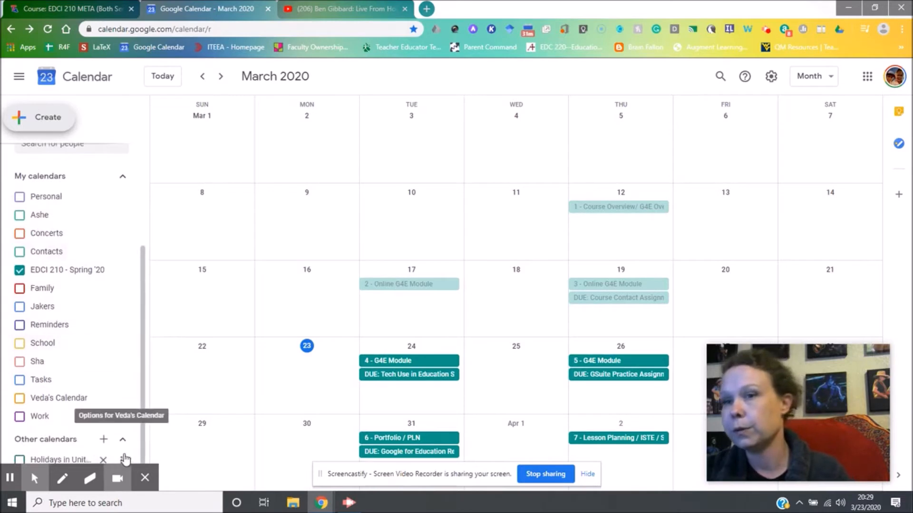
left_click(104, 438)
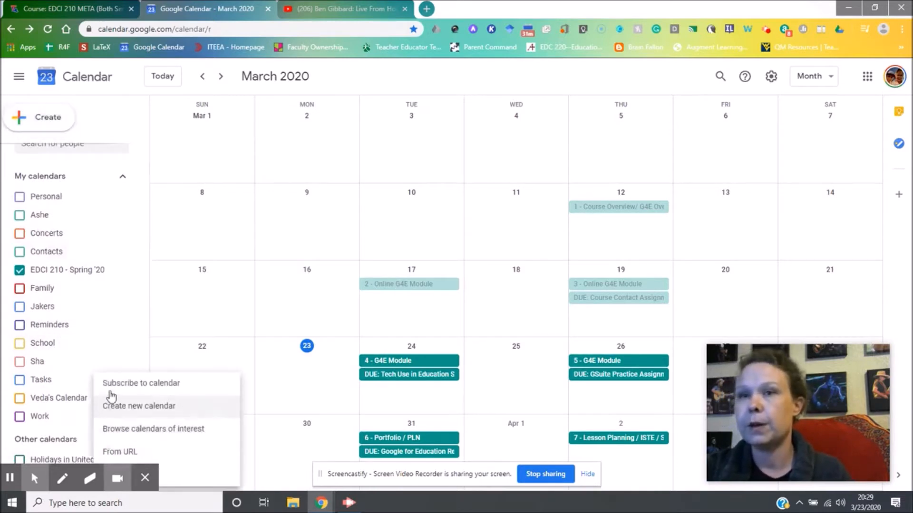
left_click(136, 408)
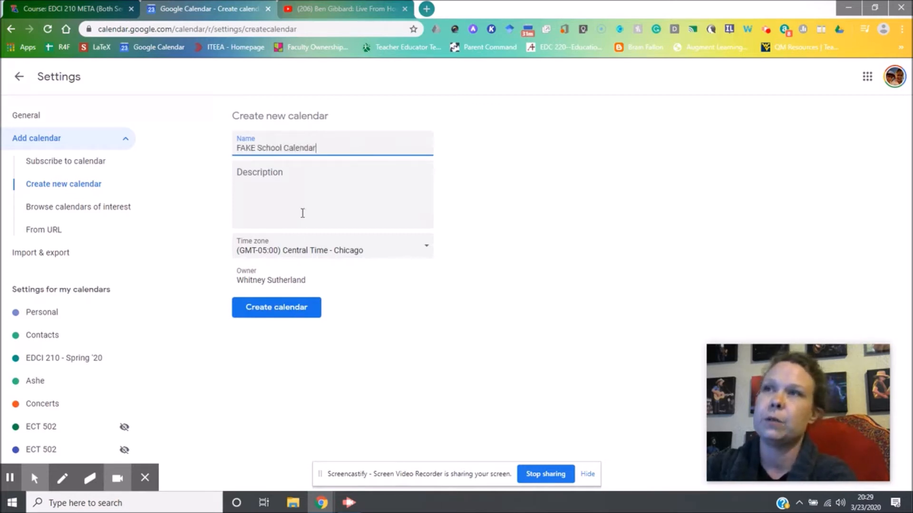
- Give the new calendar the description "Contains all school appointments" and create it
left_click(296, 179)
type("Contains all school")
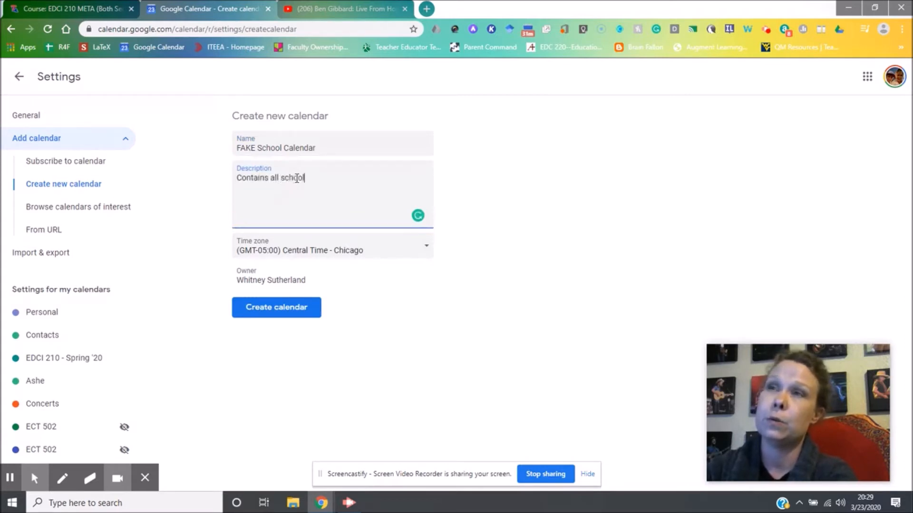
type(" appointments")
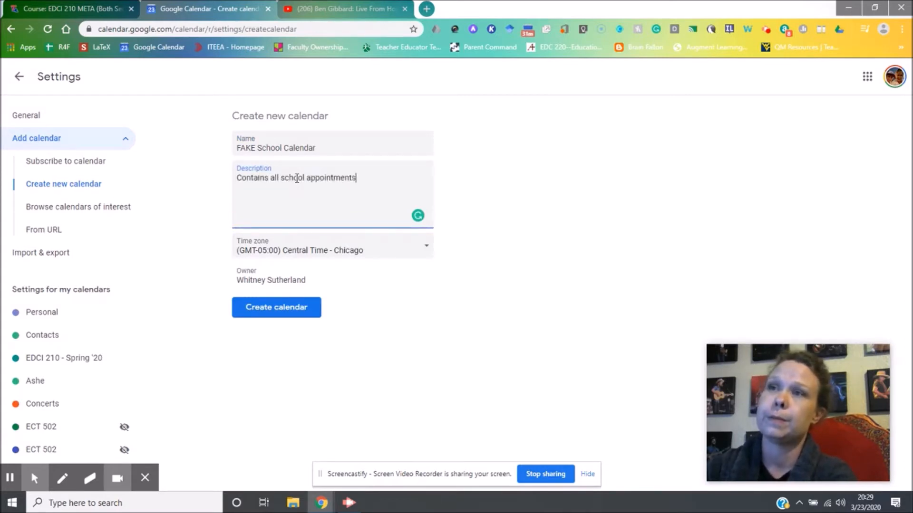
left_click(292, 307)
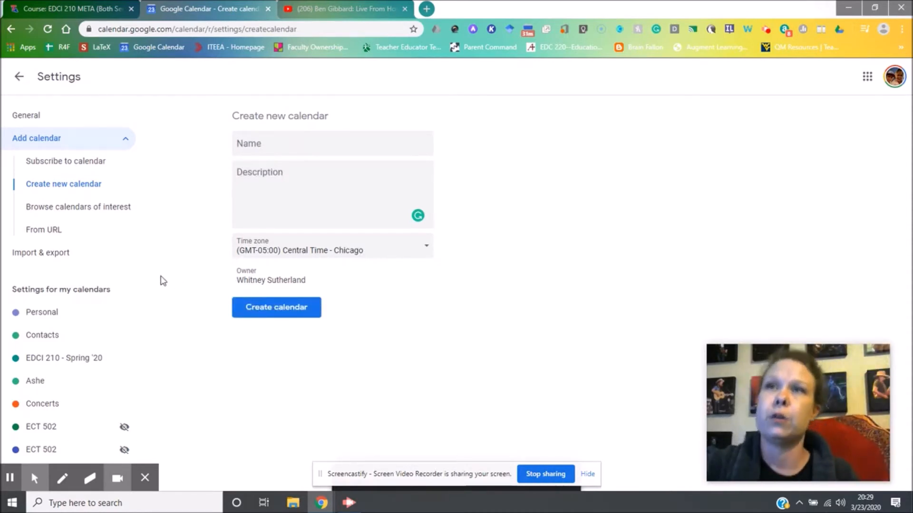
- Look through the list of calendars in the settings for the FAKE School Calendar
scroll(108, 307, "down", 3)
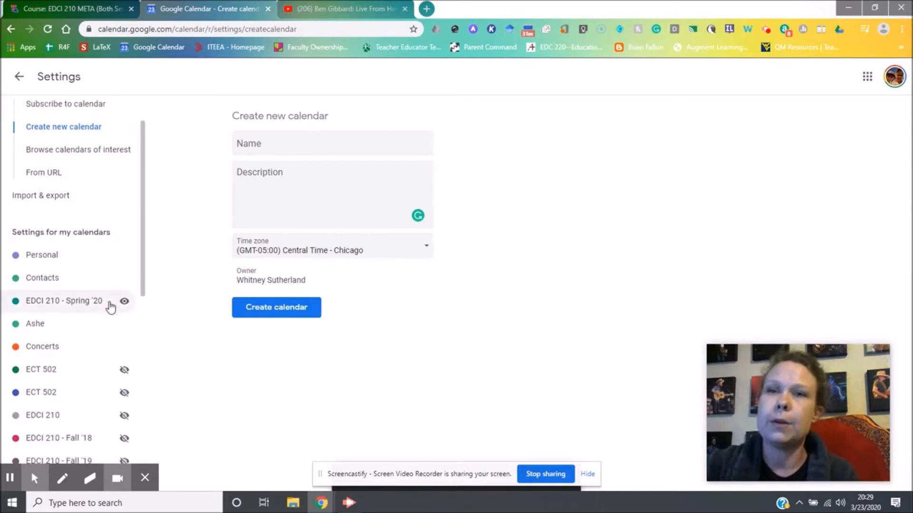
scroll(112, 308, "down", 2)
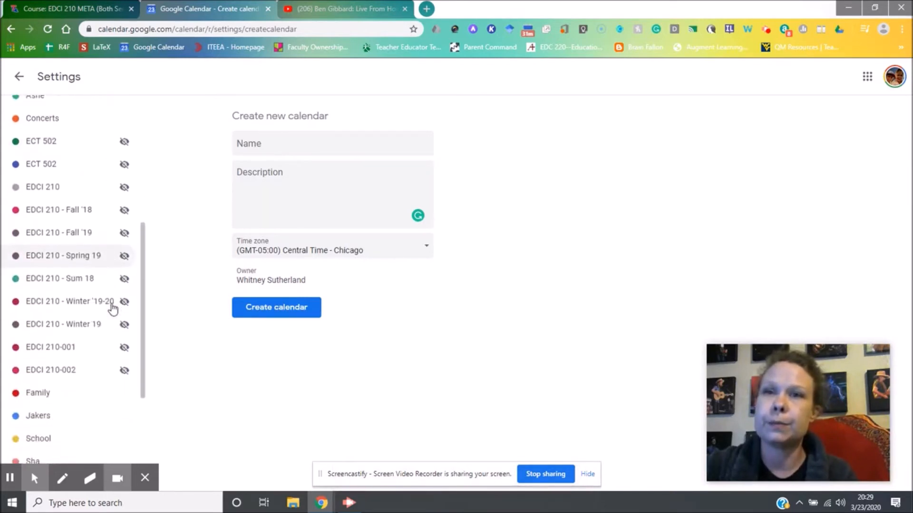
scroll(82, 255, "up", 4)
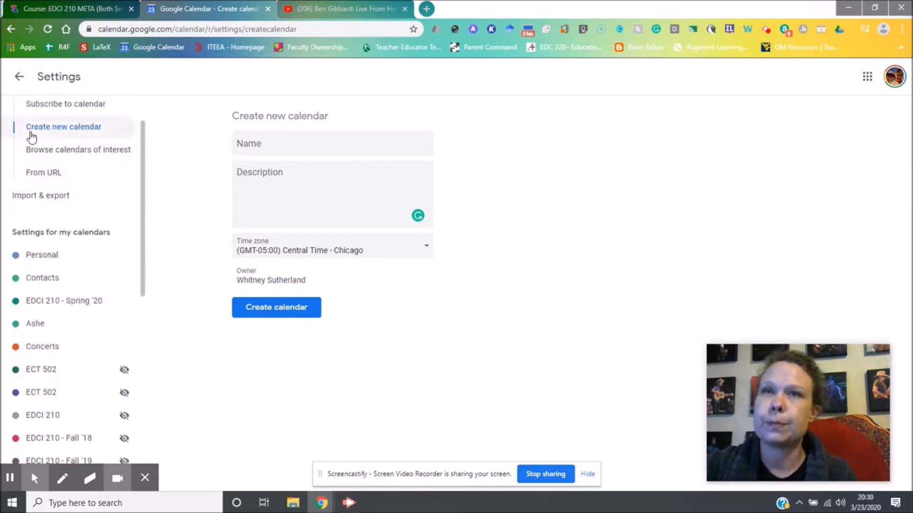
scroll(61, 157, "up", 2)
scroll(62, 159, "down", 9)
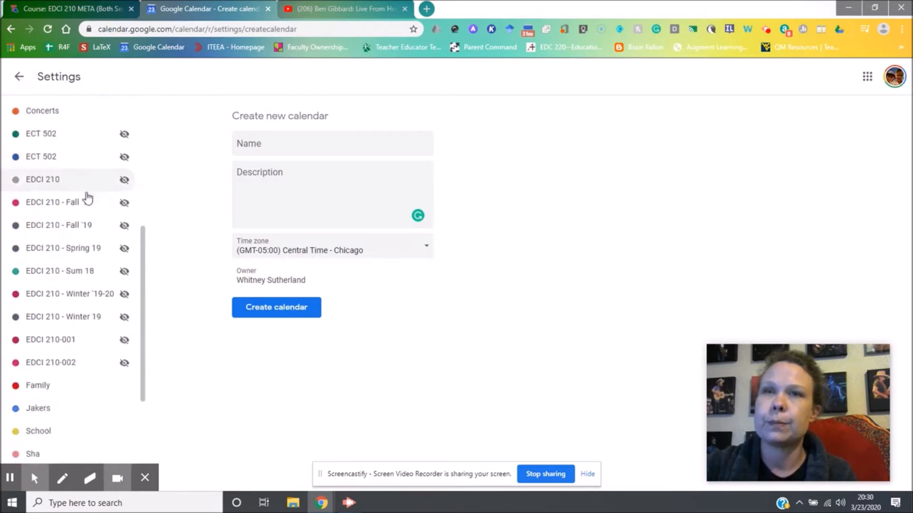
scroll(107, 290, "down", 2)
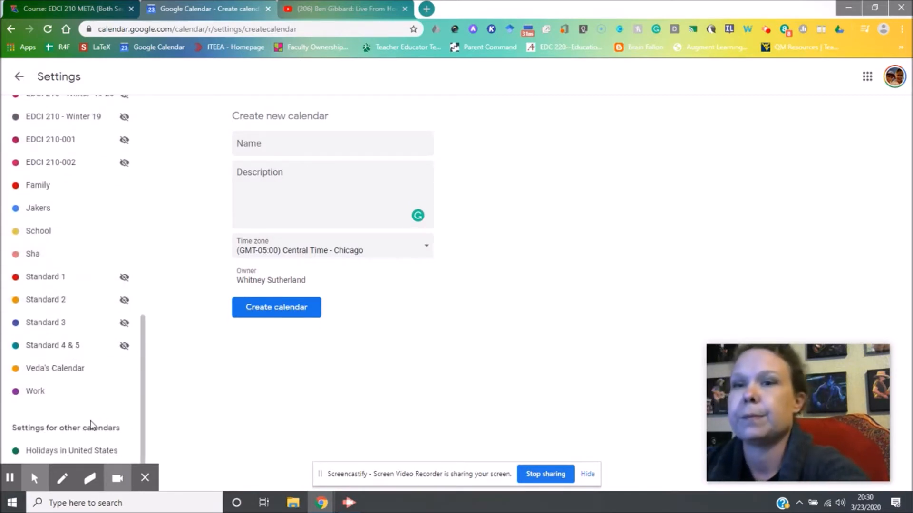
scroll(64, 328, "up", 5)
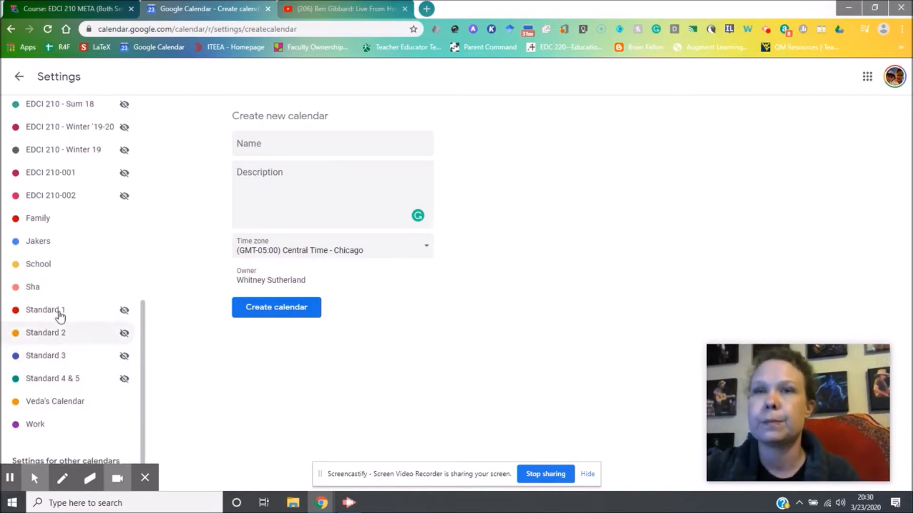
scroll(64, 312, "up", 5)
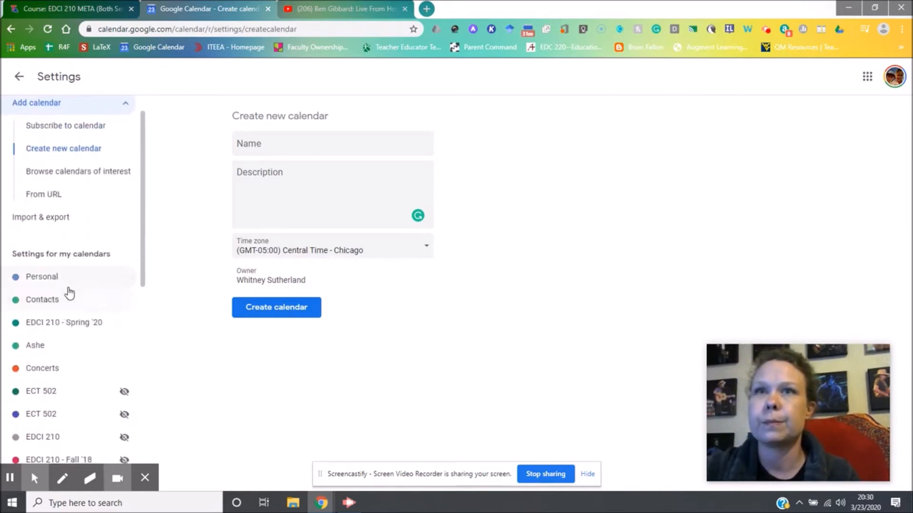
scroll(75, 279, "up", 1)
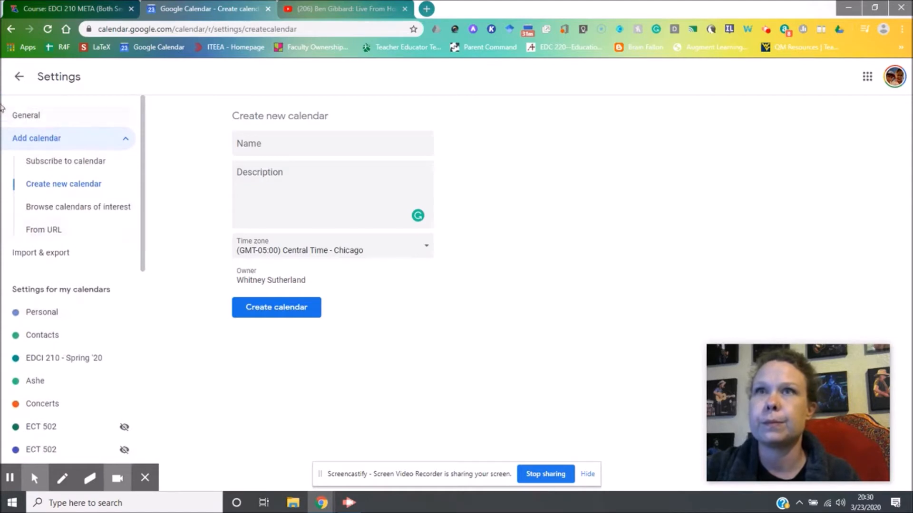
- Return to the month view and change the FAKE School Calendar's color to the bright blue below teal
left_click(15, 80)
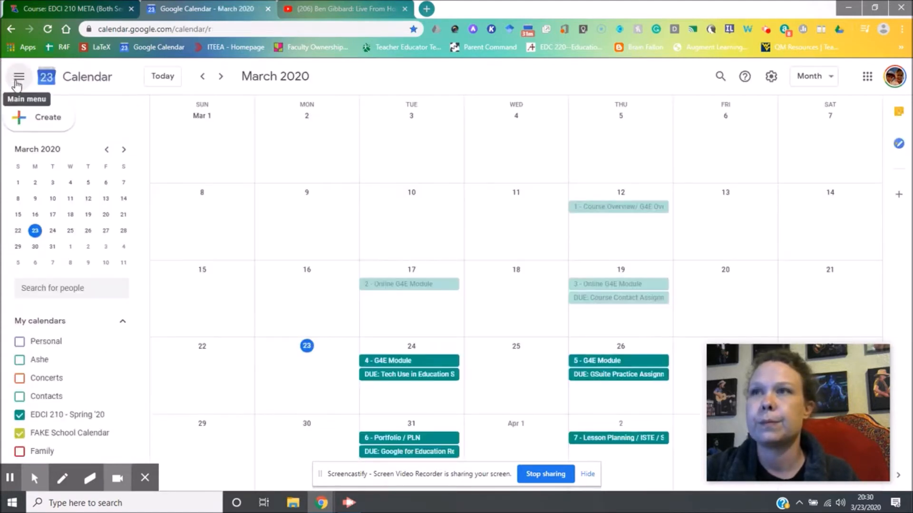
scroll(83, 283, "down", 3)
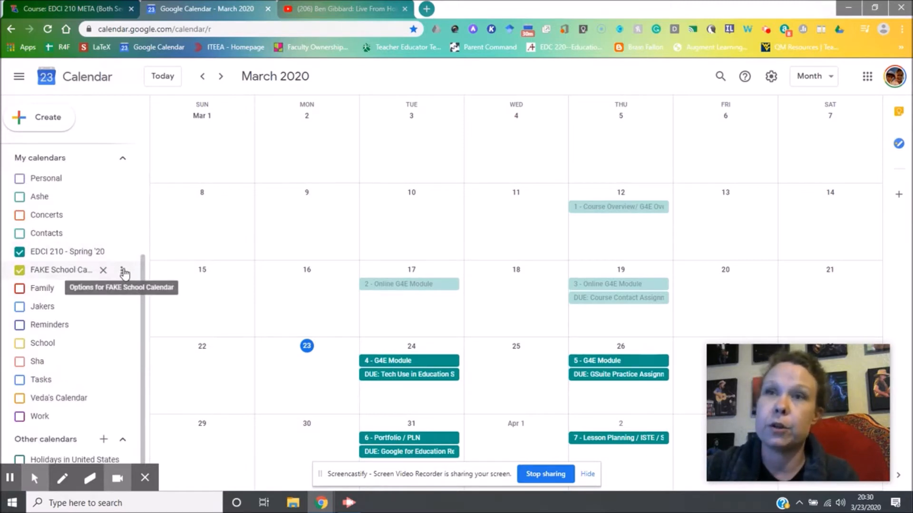
left_click(123, 271)
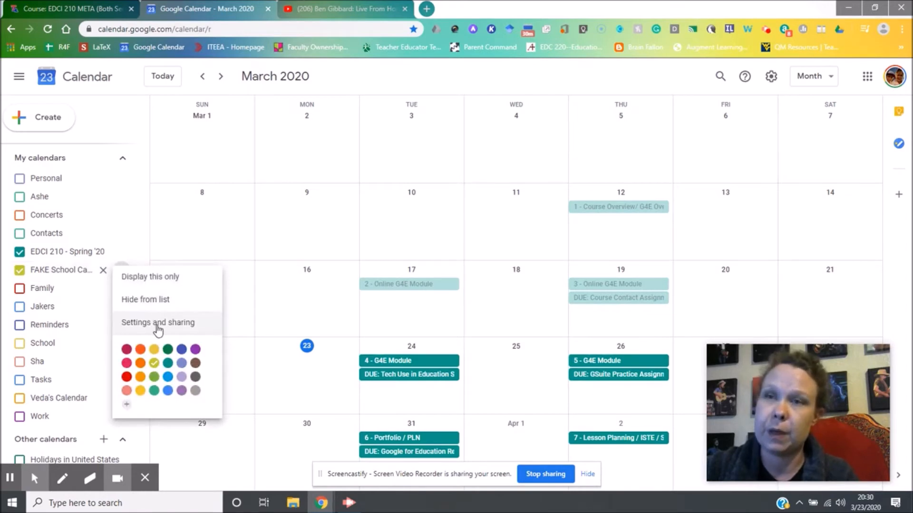
left_click(165, 379)
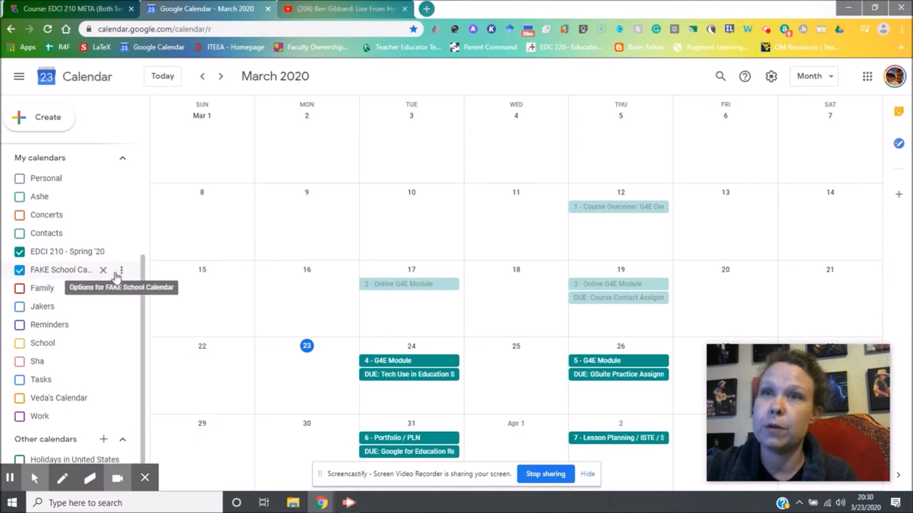
- Open the FAKE School Calendar's settings and sharing, and add a contact as a specific person to share it with
left_click(120, 273)
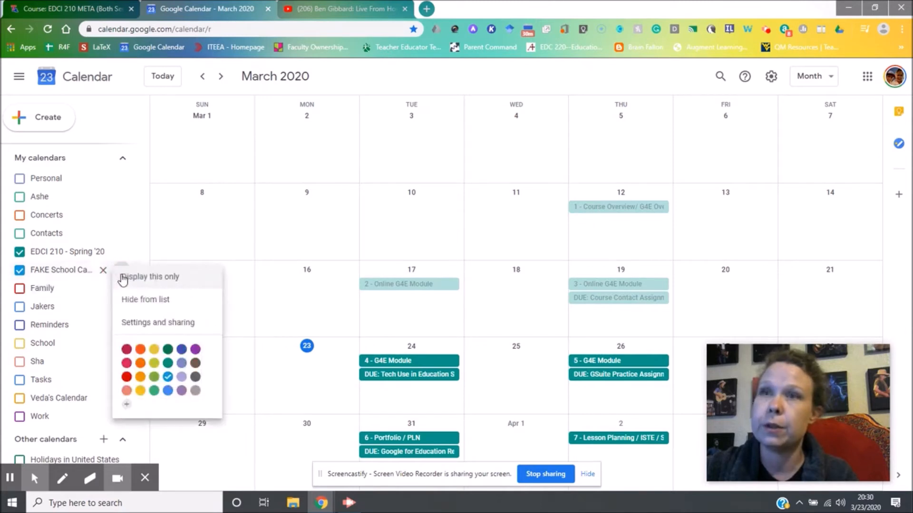
left_click(151, 324)
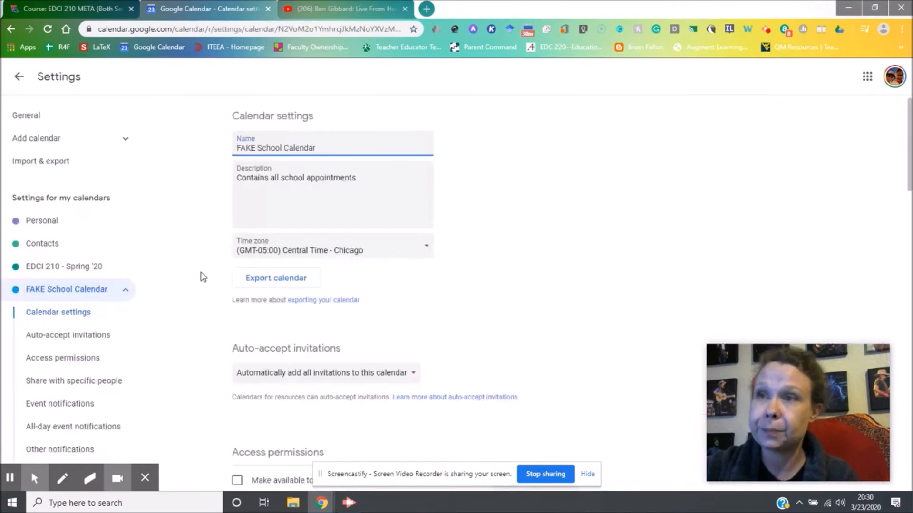
scroll(203, 277, "down", 5)
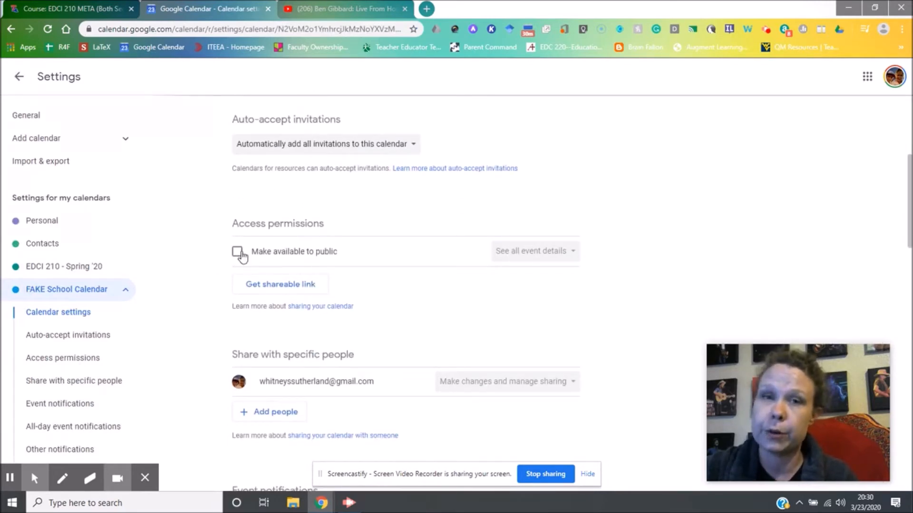
scroll(236, 283, "down", 2)
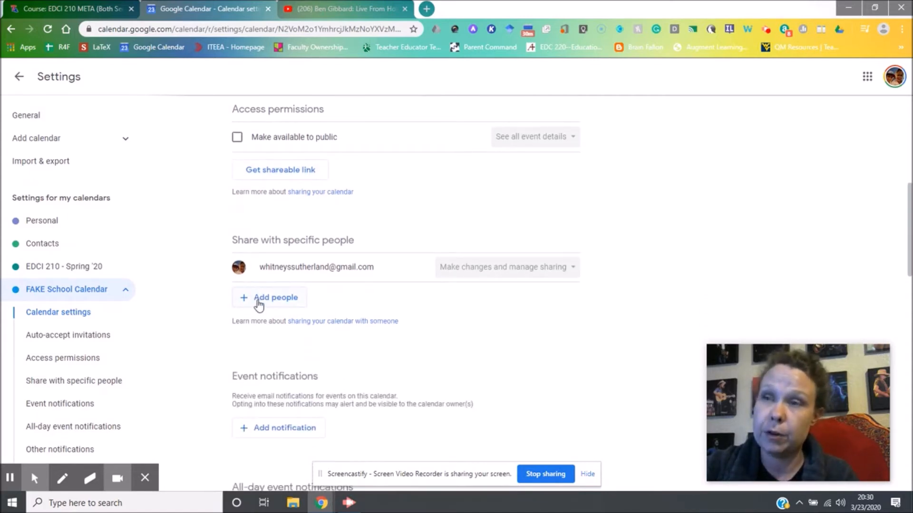
left_click(259, 300)
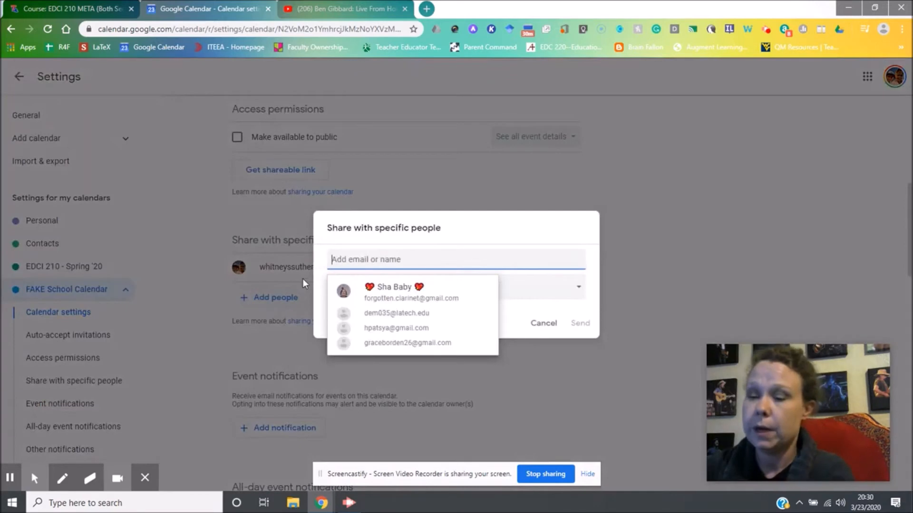
type("mefit")
left_click(388, 288)
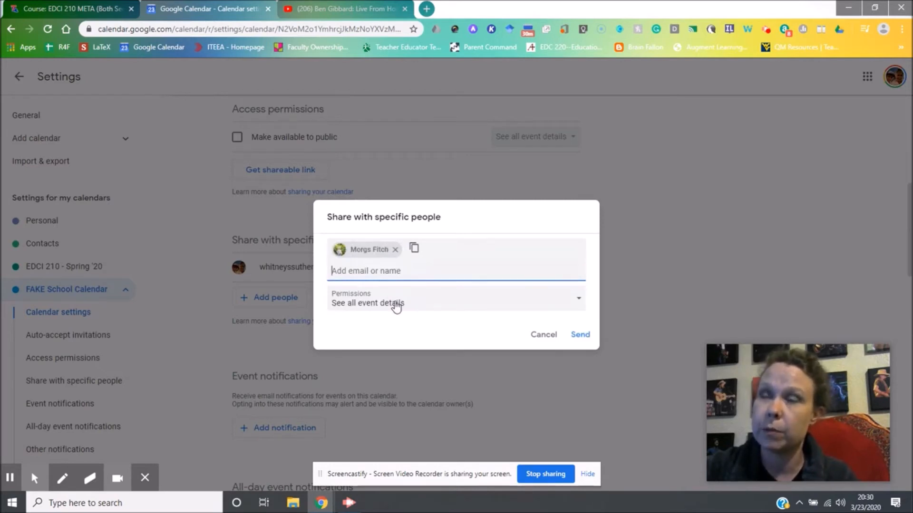
- Set the contact's permission to "Make changes and manage sharing" and send the sharing invitation
left_click(397, 305)
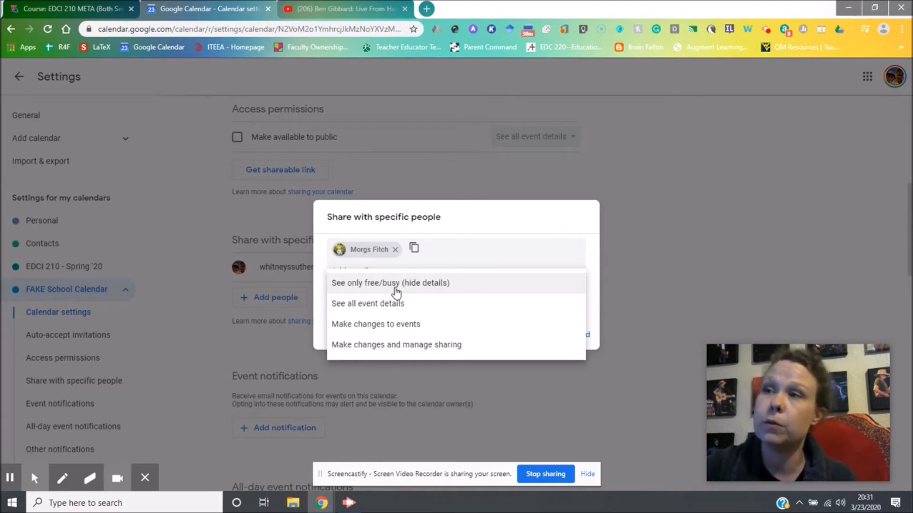
left_click(403, 351)
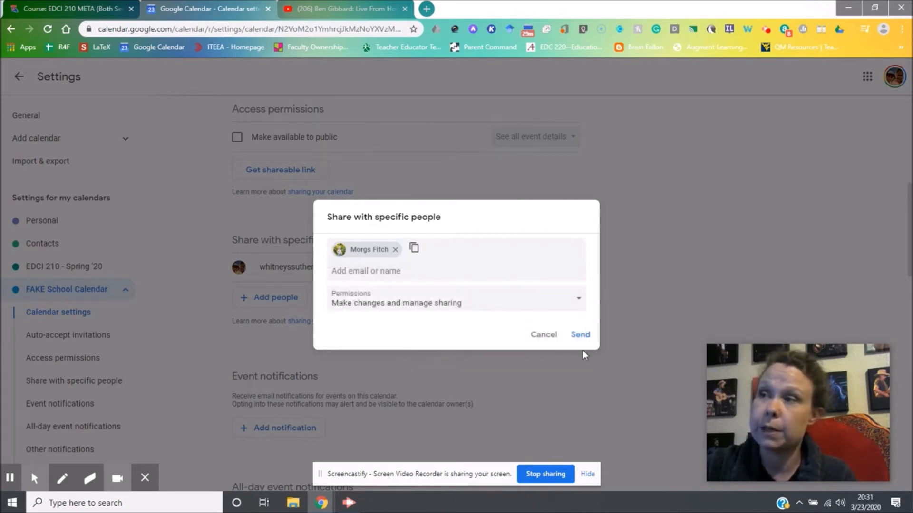
left_click(580, 335)
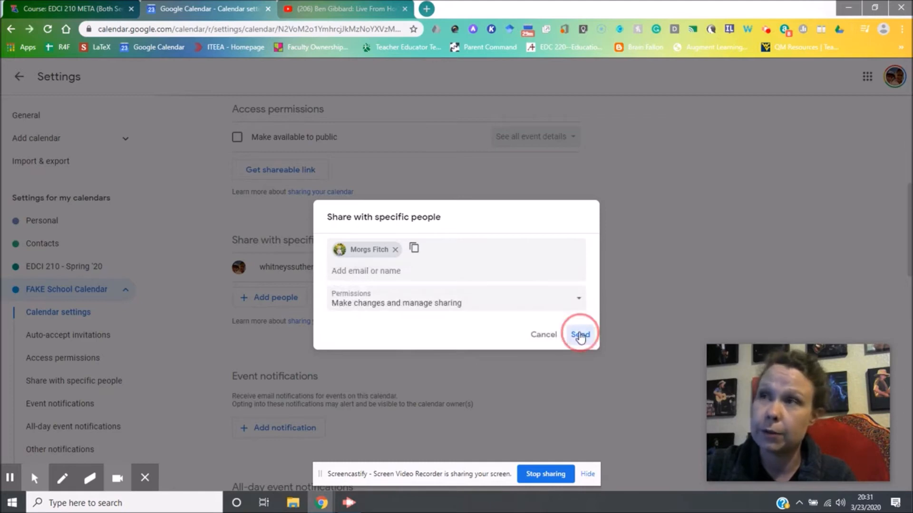
- Review the FAKE School Calendar's event, all-day event and other notification settings, and return to the month view
scroll(432, 300, "down", 4)
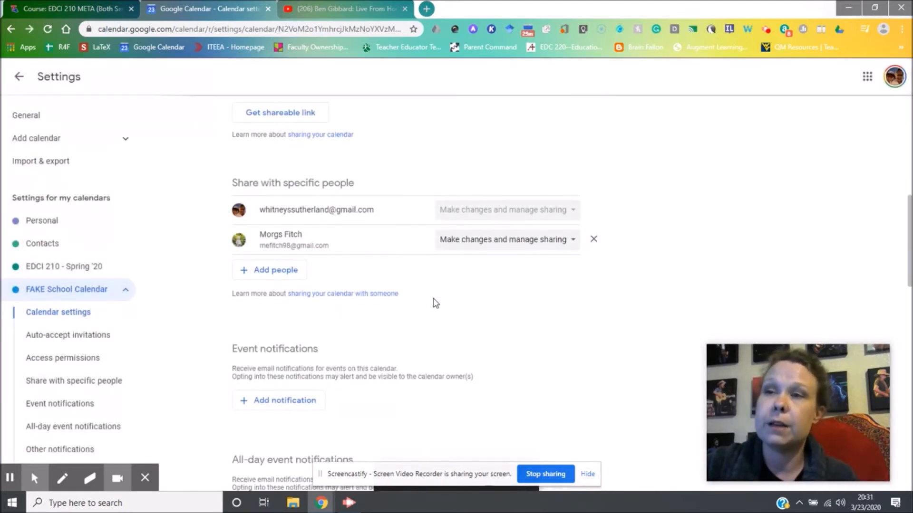
scroll(418, 299, "down", 1)
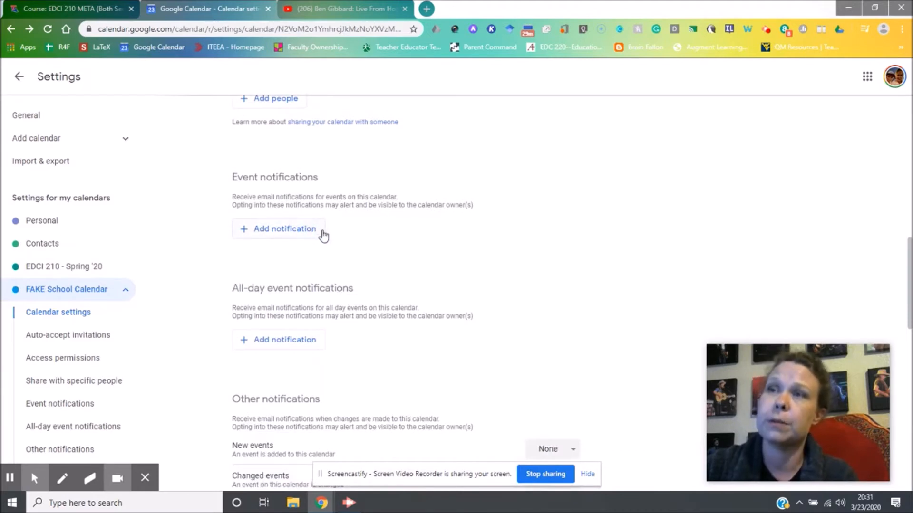
scroll(326, 236, "down", 1)
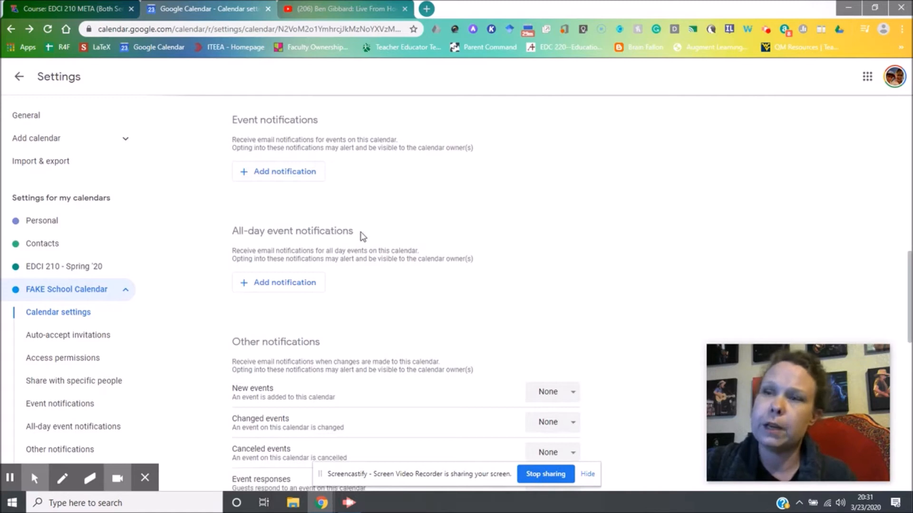
scroll(323, 252, "down", 1)
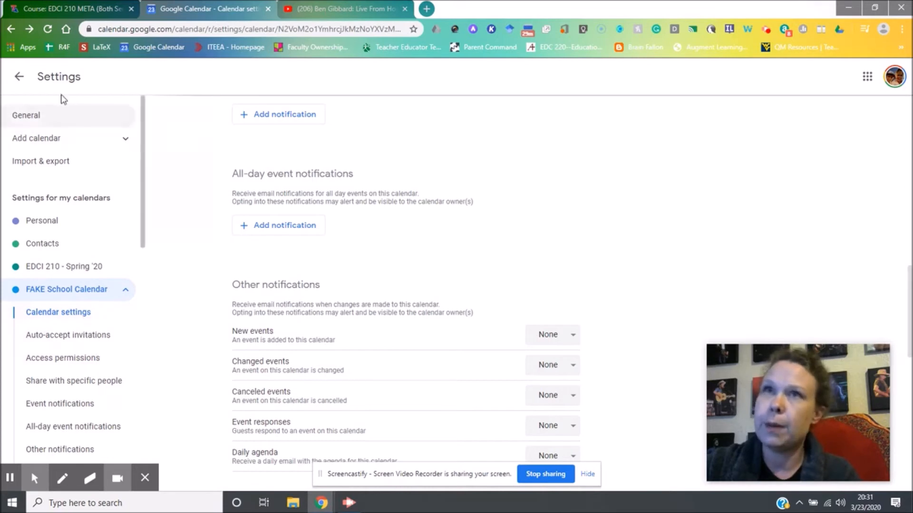
left_click(20, 77)
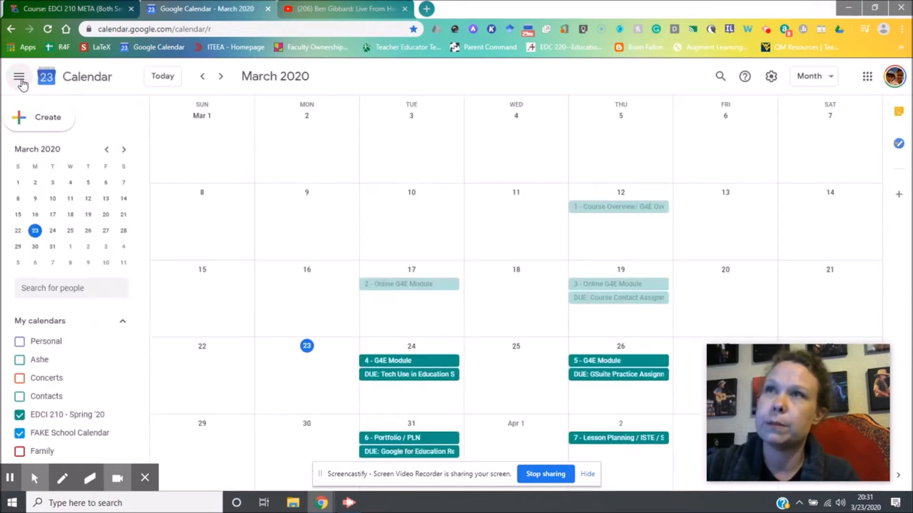
- Create an event titled "FAKE School Event - Don't forget!" and look through its start and end time options
left_click(38, 121)
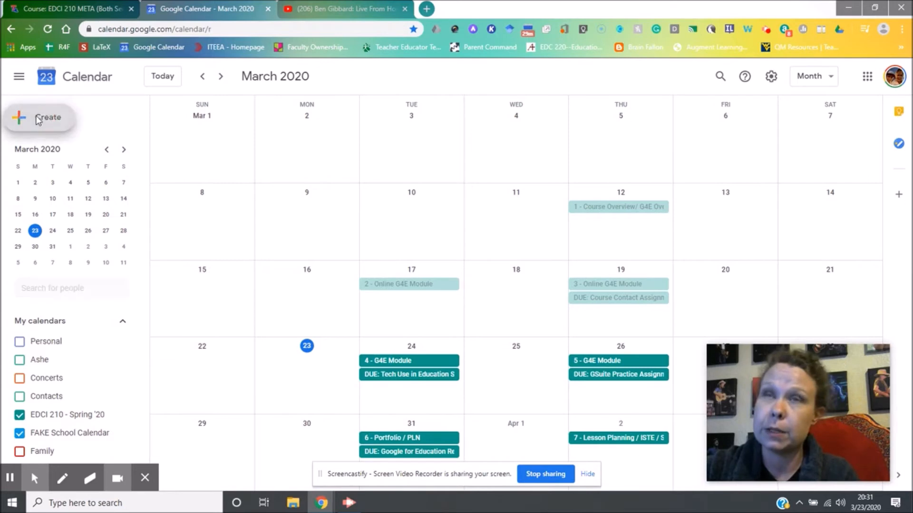
type("FAKE School Event - D")
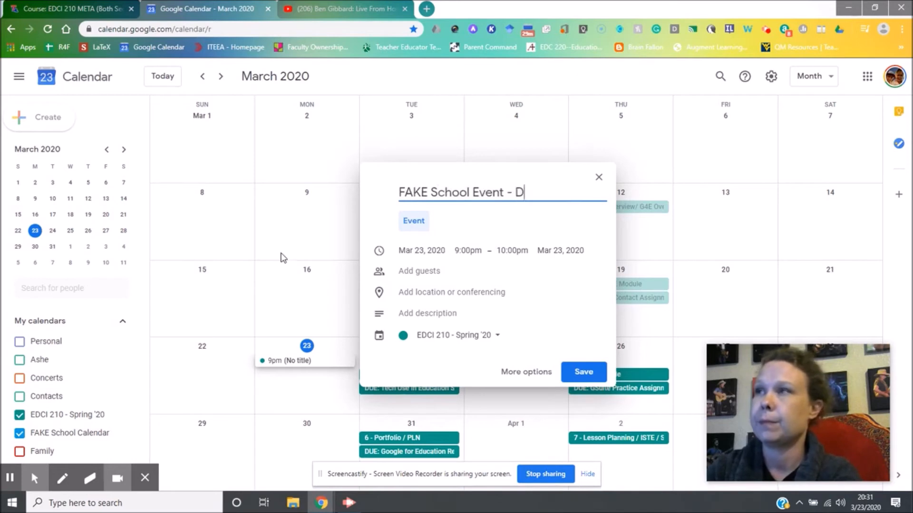
type("on't forget!")
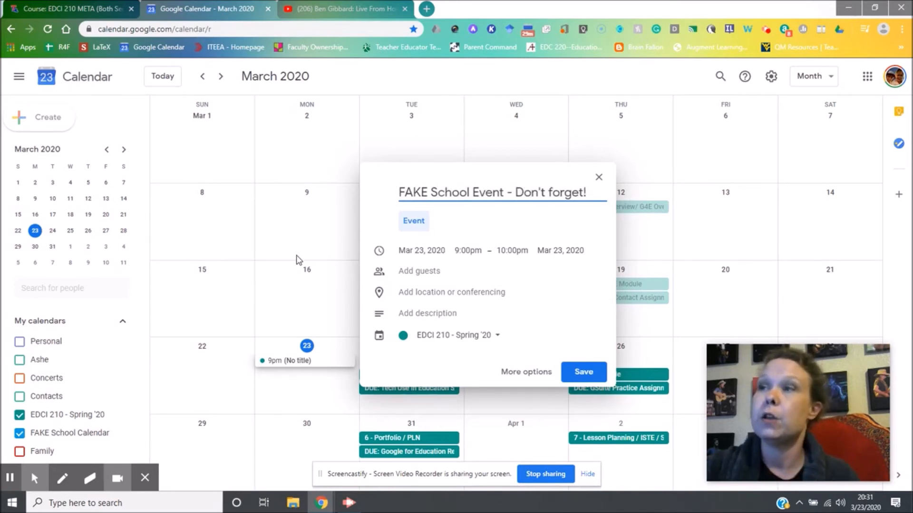
left_click(468, 255)
left_click(517, 255)
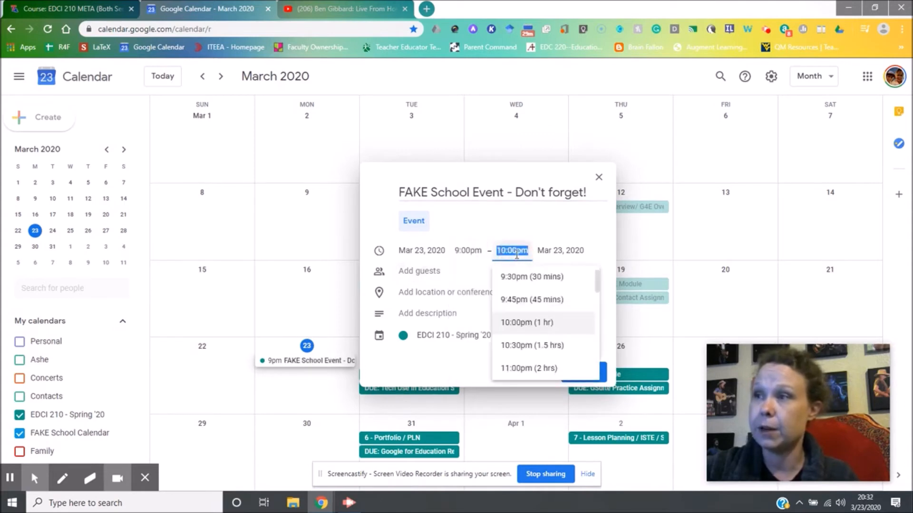
- Add a contact as a guest to the new school event
left_click(453, 280)
left_click(452, 273)
type("mefit")
key("Return")
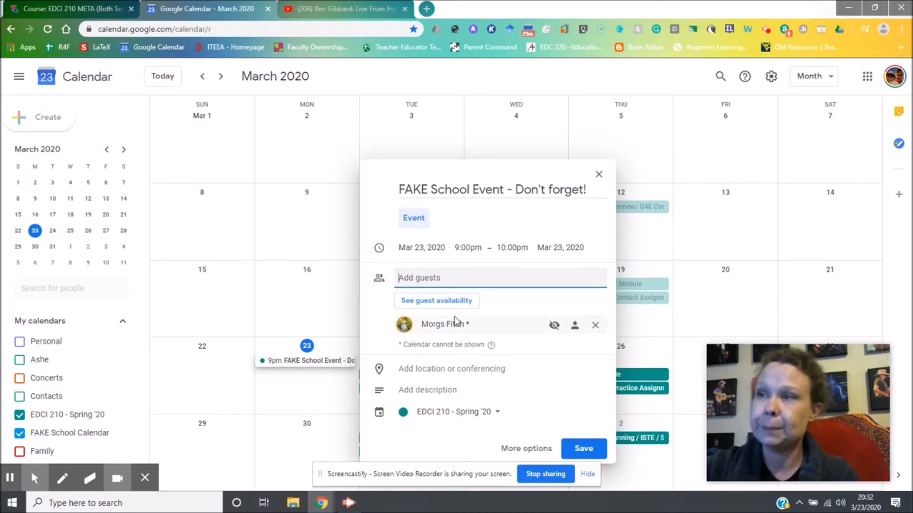
- Add Hangouts conferencing to the event and assign the event to the FAKE School Calendar
left_click(457, 375)
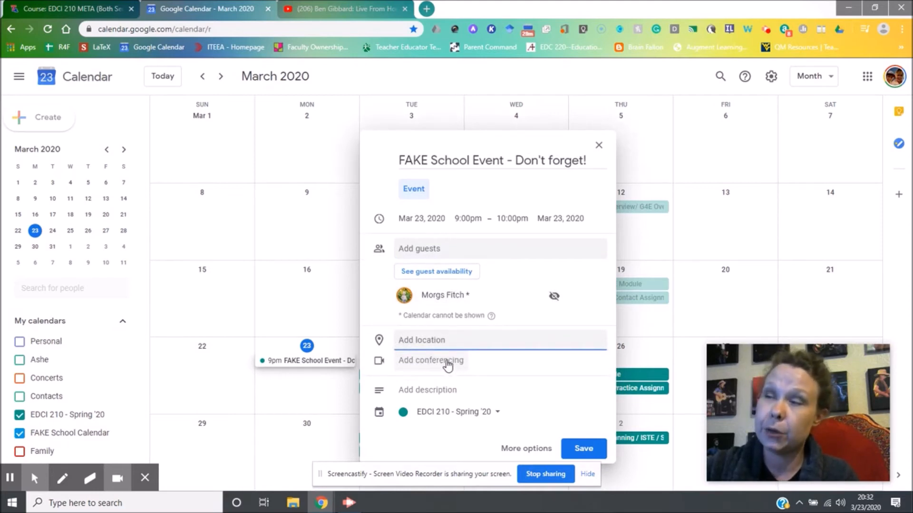
left_click(448, 363)
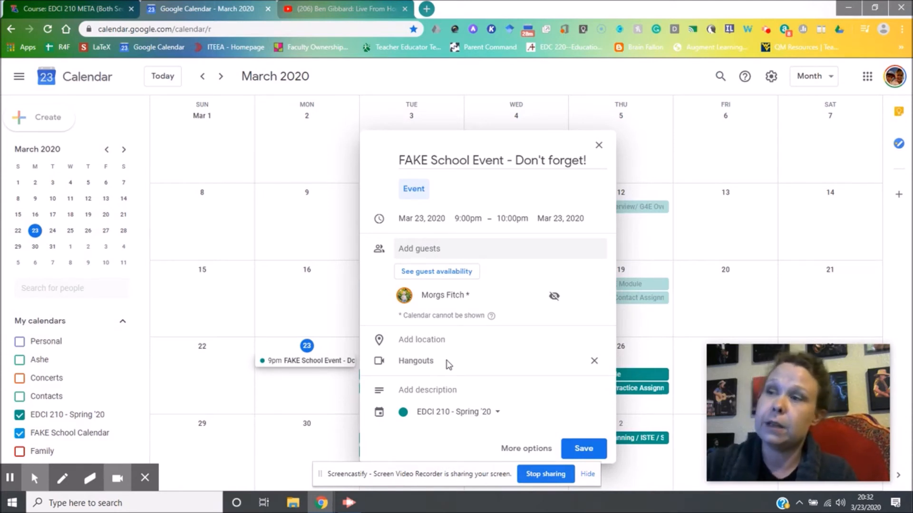
left_click(447, 389)
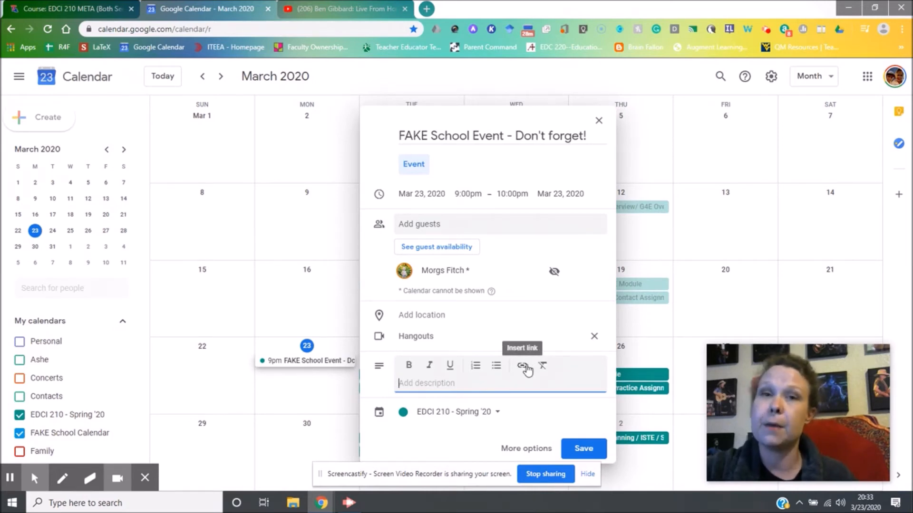
left_click(481, 420)
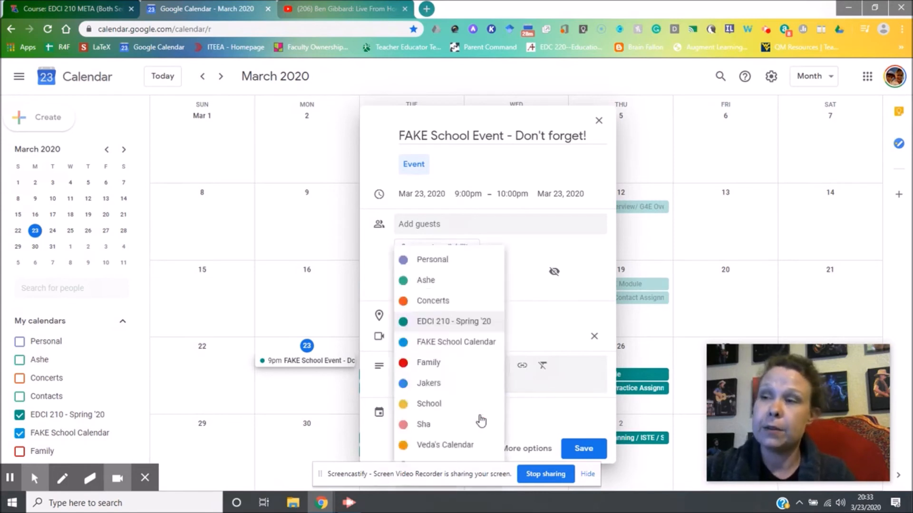
left_click(457, 341)
- Open the event's full options and examine the guest's availability for Monday, March 23, 2020
left_click(518, 444)
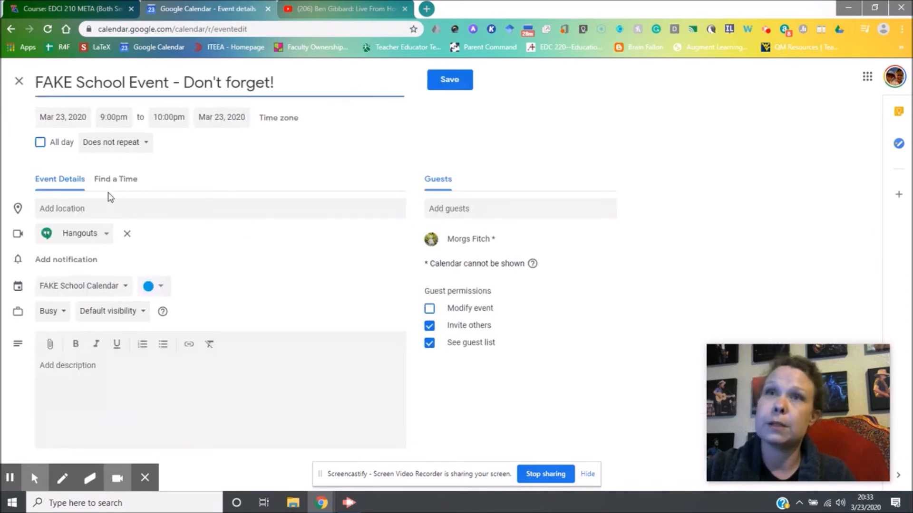
left_click(100, 183)
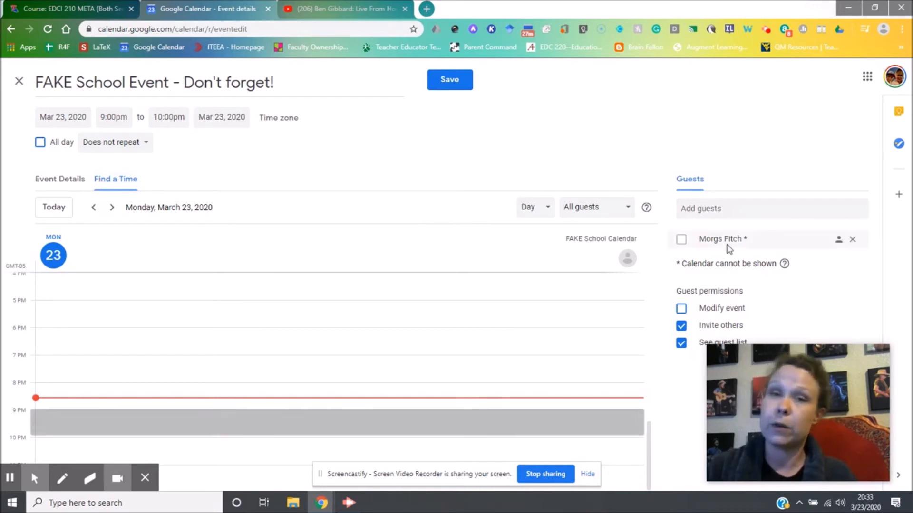
mouse_move(729, 249)
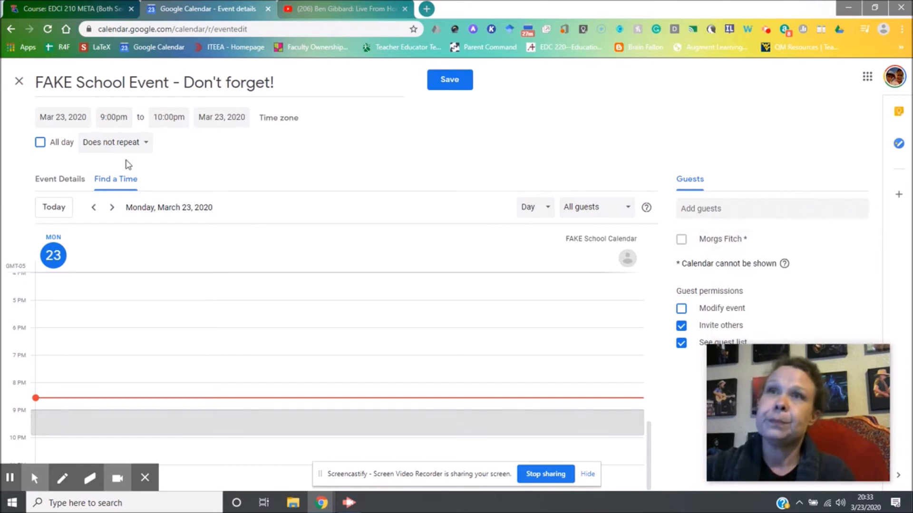
- Try the event as all-day with a notification 1 day before at 10:00am, and switch it back to a timed event
left_click(54, 145)
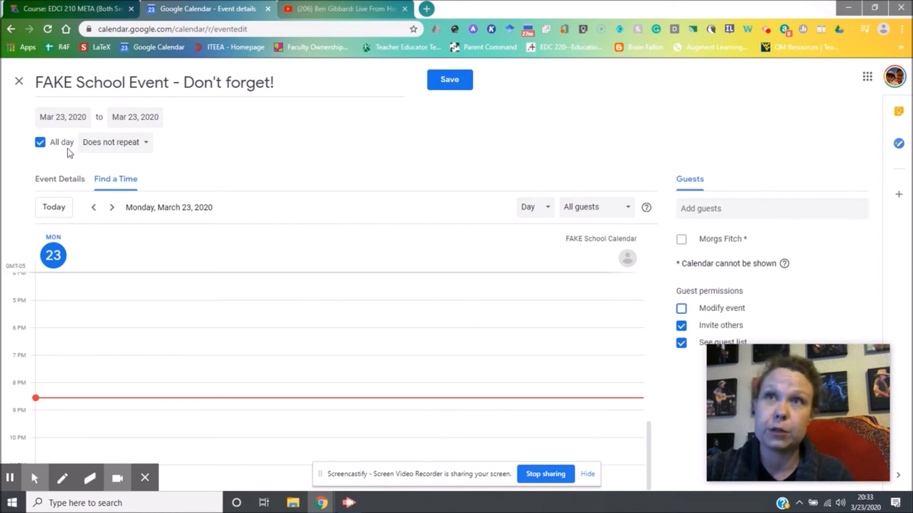
left_click(48, 190)
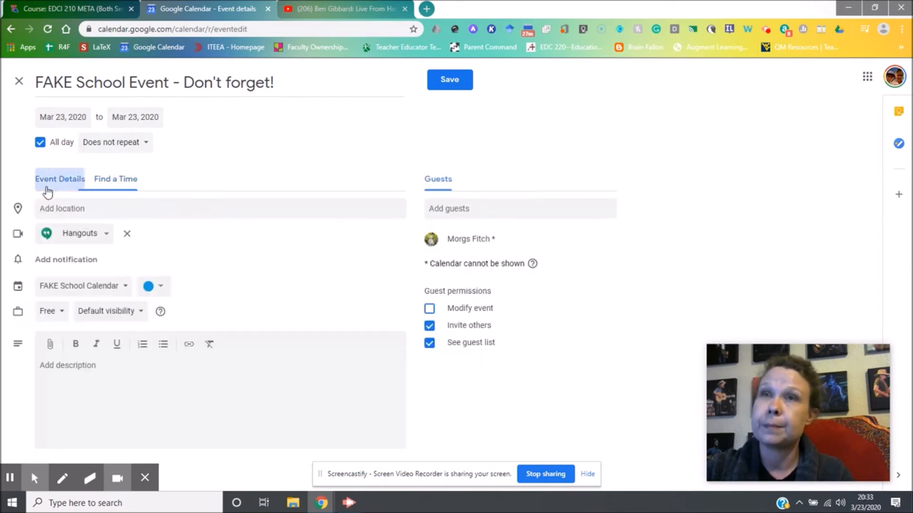
left_click(84, 266)
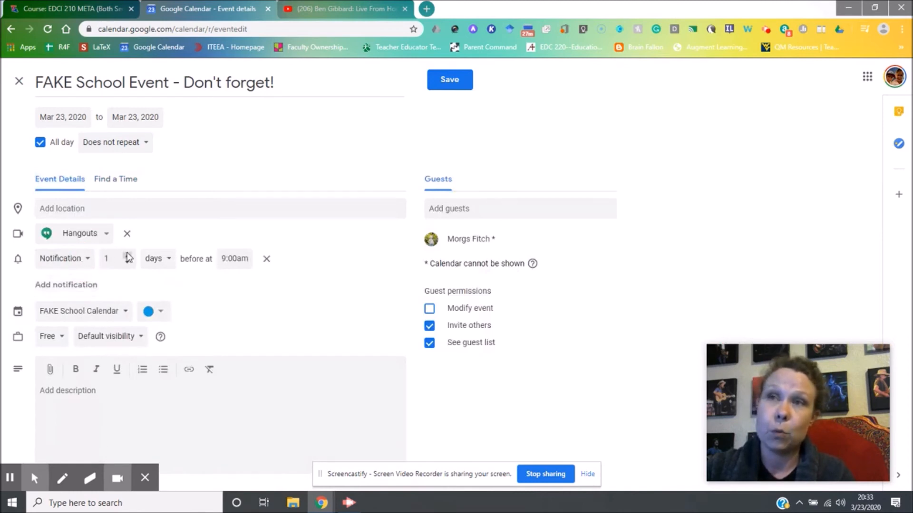
left_click(235, 259)
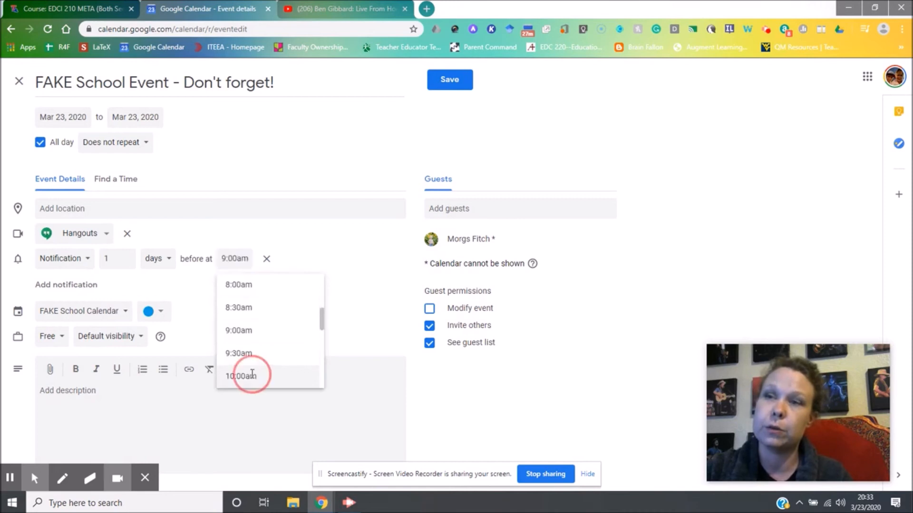
left_click(252, 375)
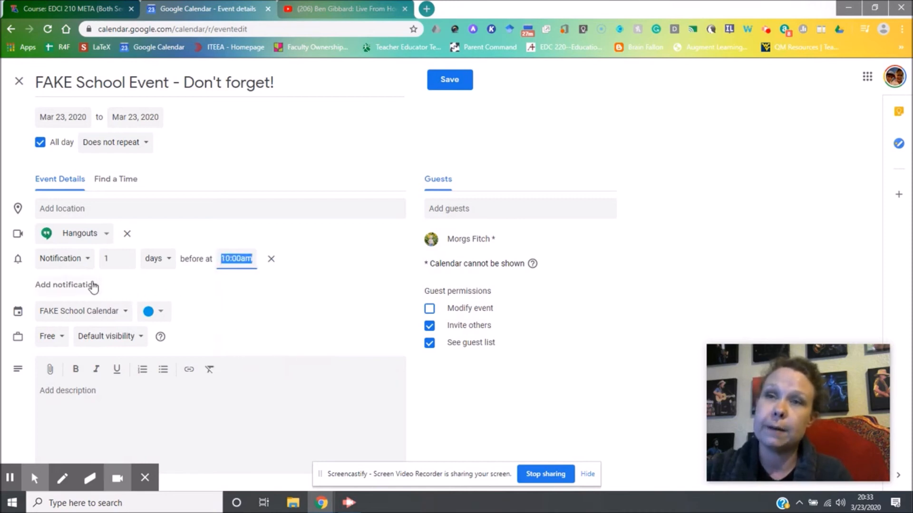
left_click(40, 142)
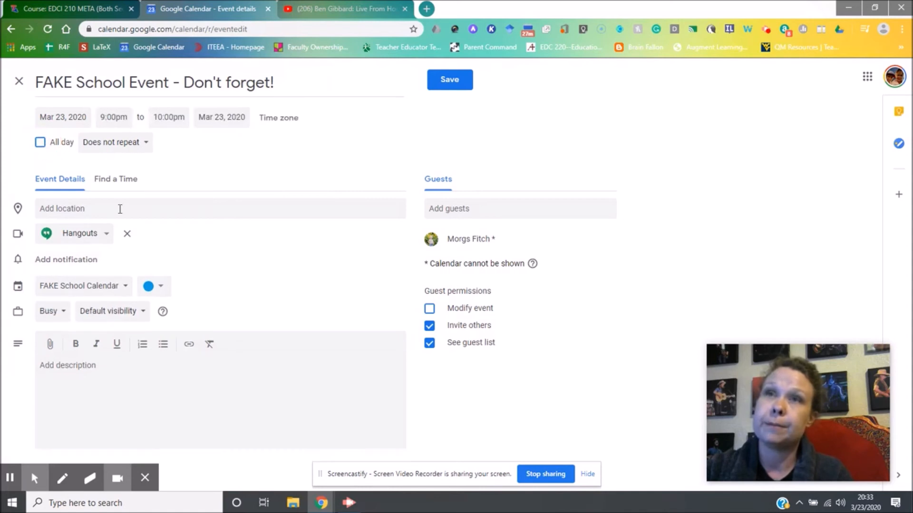
- Add a notification 10 minutes before the event and save the event, sending the invitation email to the guest
left_click(95, 260)
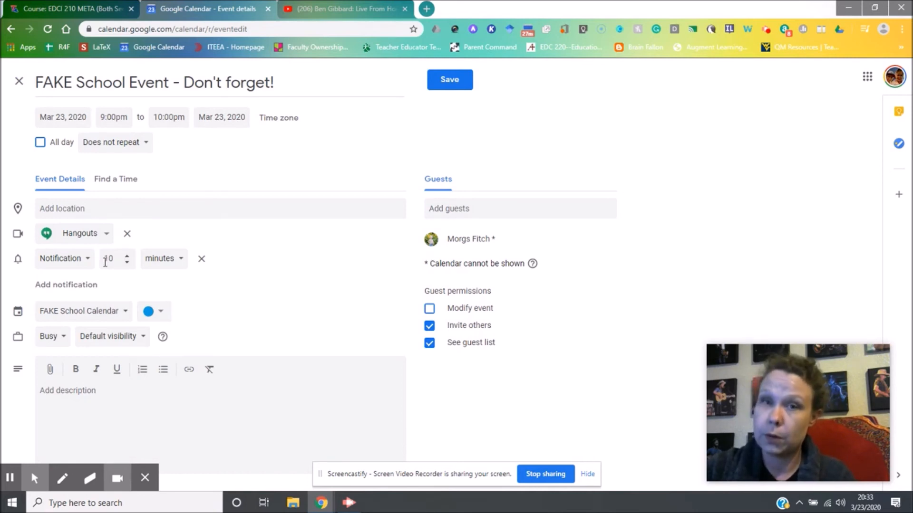
left_click(74, 264)
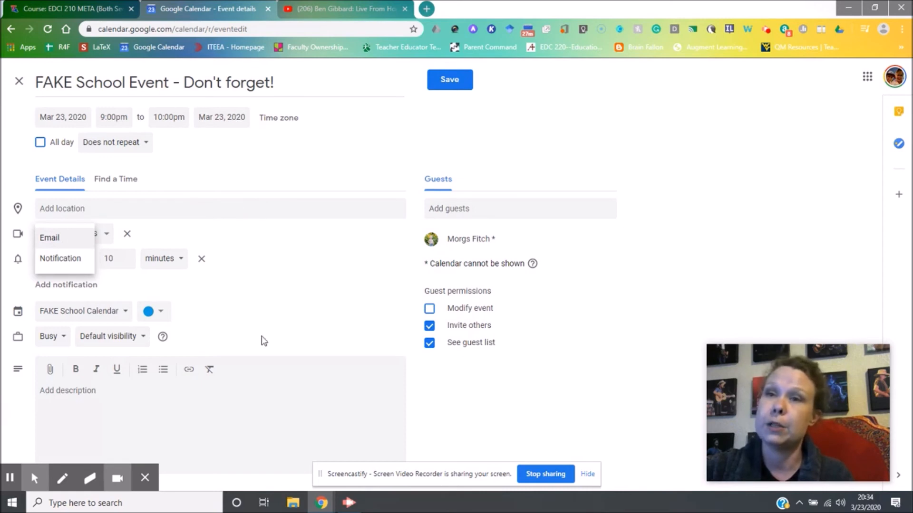
left_click(457, 79)
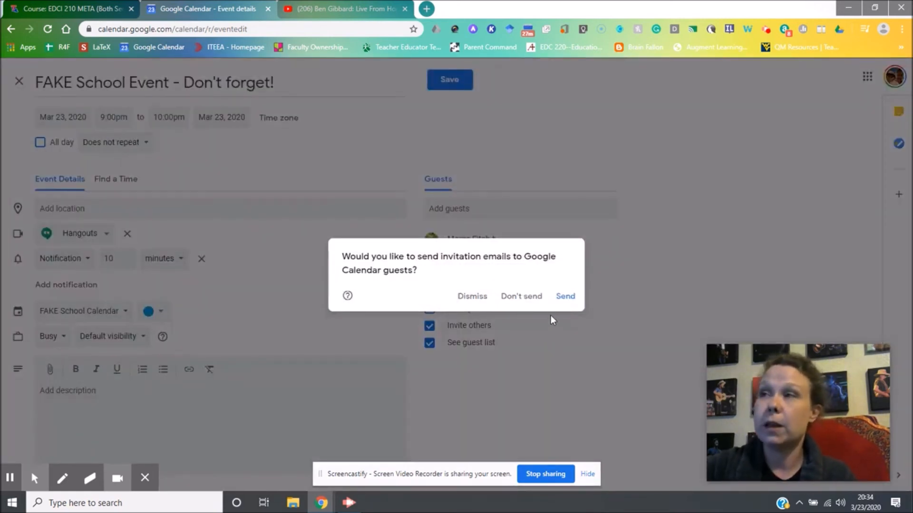
left_click(559, 301)
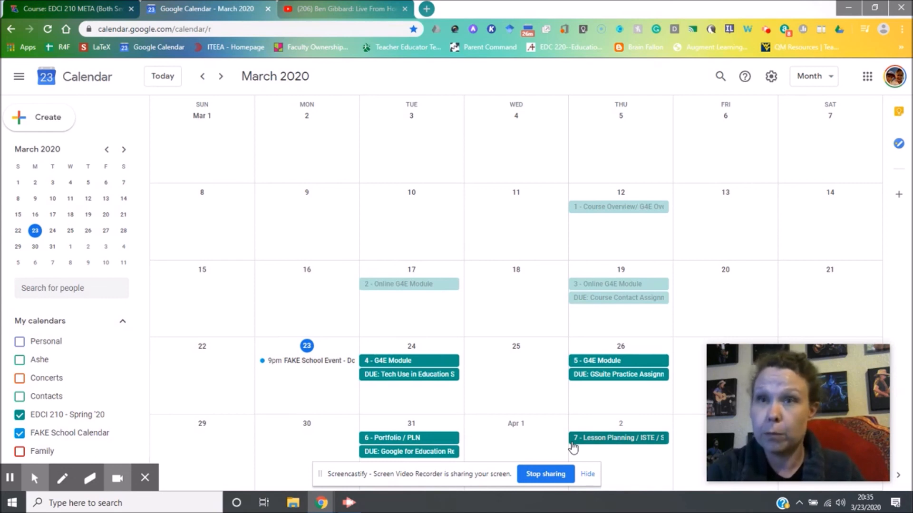
mouse_move(127, 423)
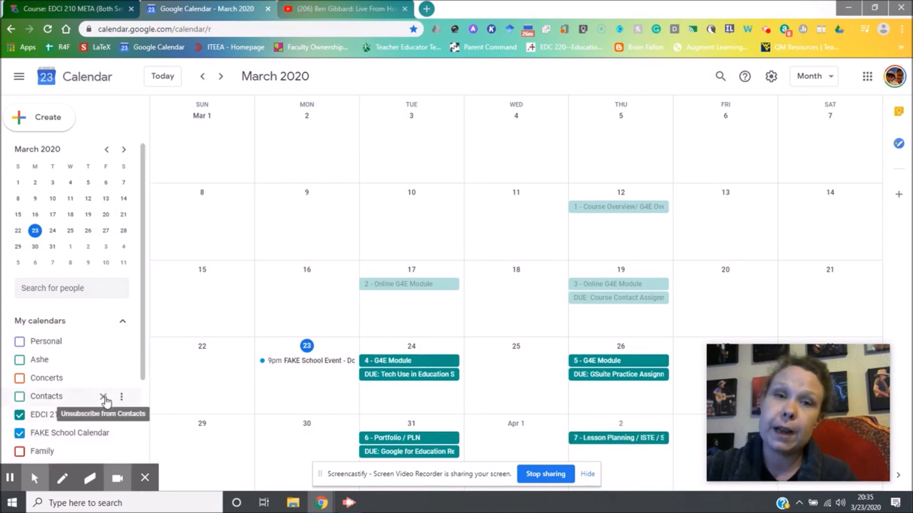